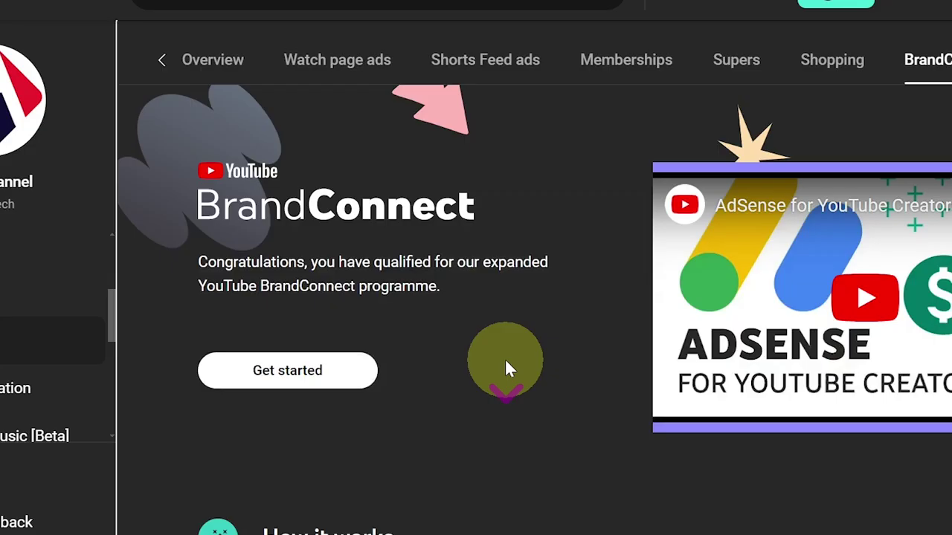
Step: Scroll down the BrandConnect page to view the How it works section
{"action": "scroll", "coordinate": [479, 395], "scroll_direction": "down", "scroll_amount": 3}
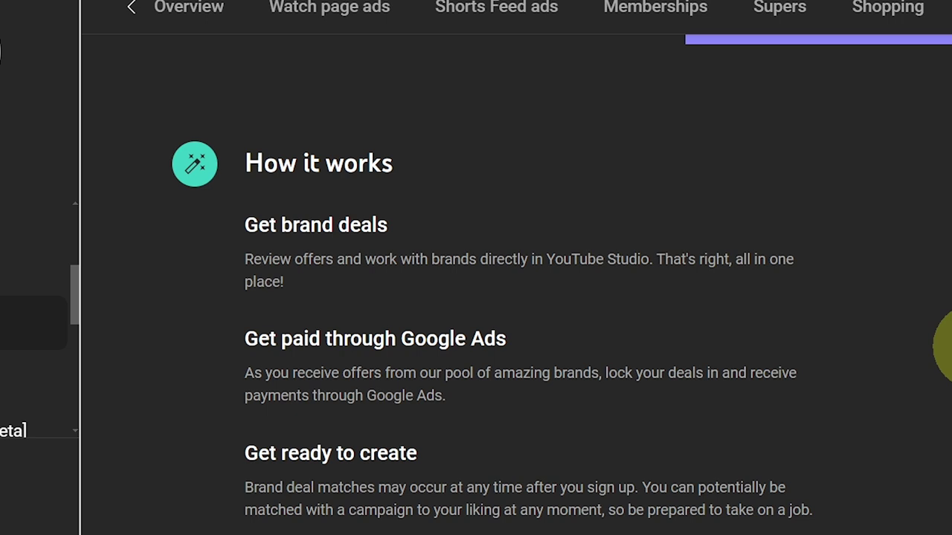
{"action": "scroll", "coordinate": [943, 372], "scroll_direction": "down", "scroll_amount": 2}
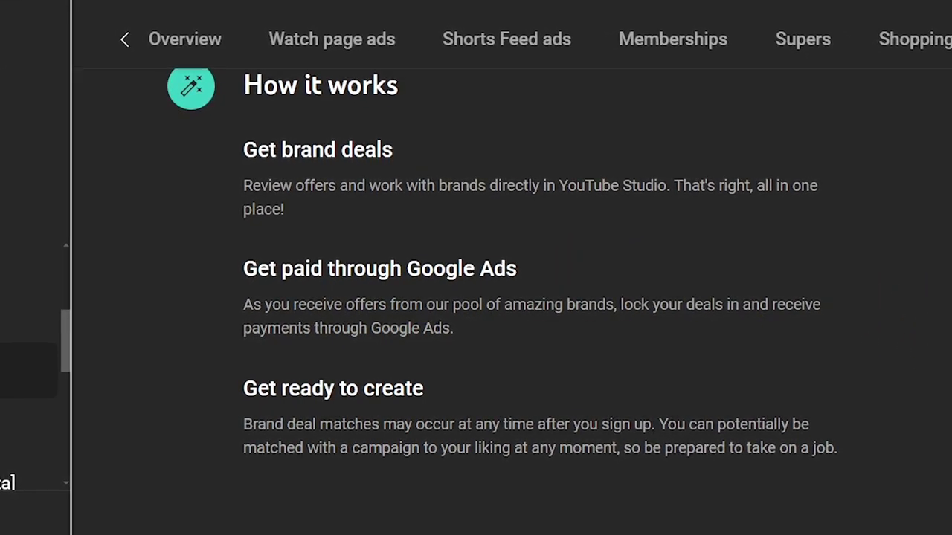
{"action": "scroll", "coordinate": [615, 402], "scroll_direction": "down", "scroll_amount": 2}
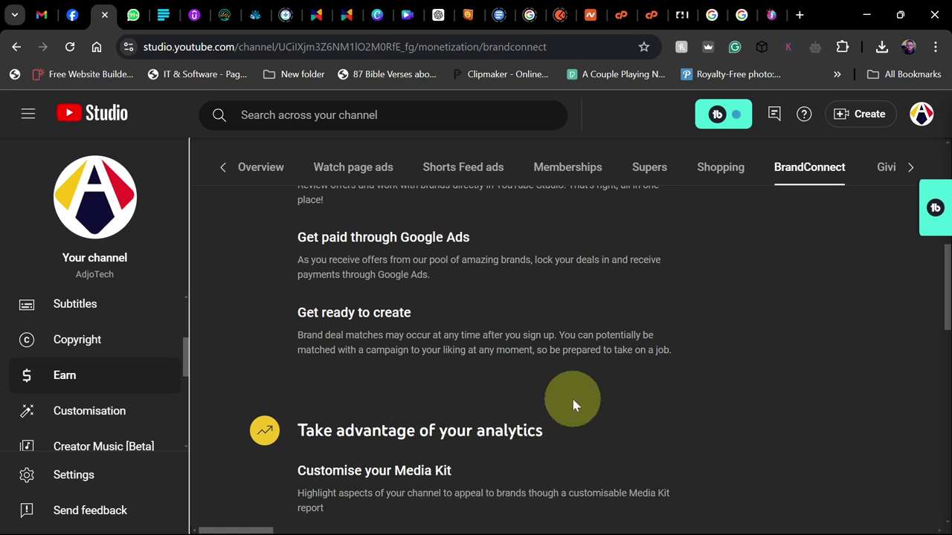
{"action": "scroll", "coordinate": [573, 399], "scroll_direction": "down", "scroll_amount": 2}
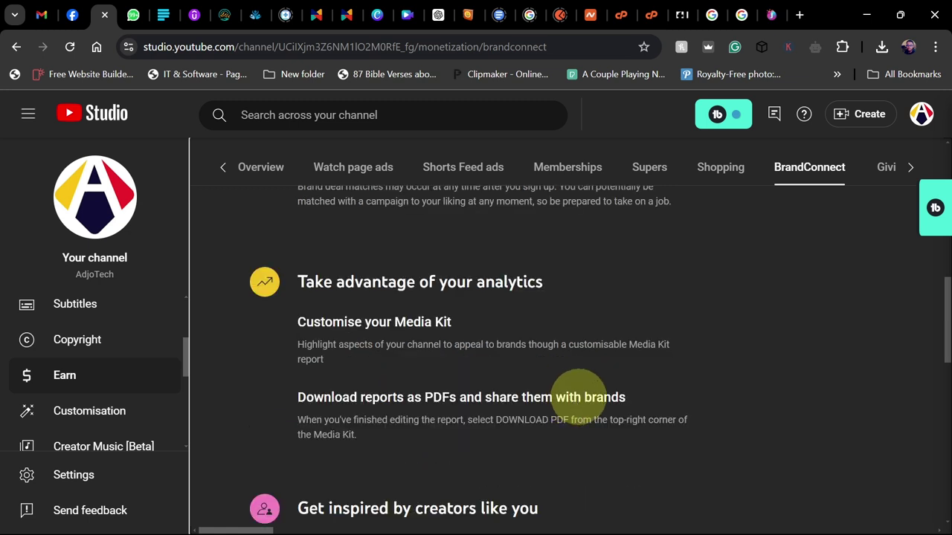
{"action": "scroll", "coordinate": [579, 397], "scroll_direction": "down", "scroll_amount": 4}
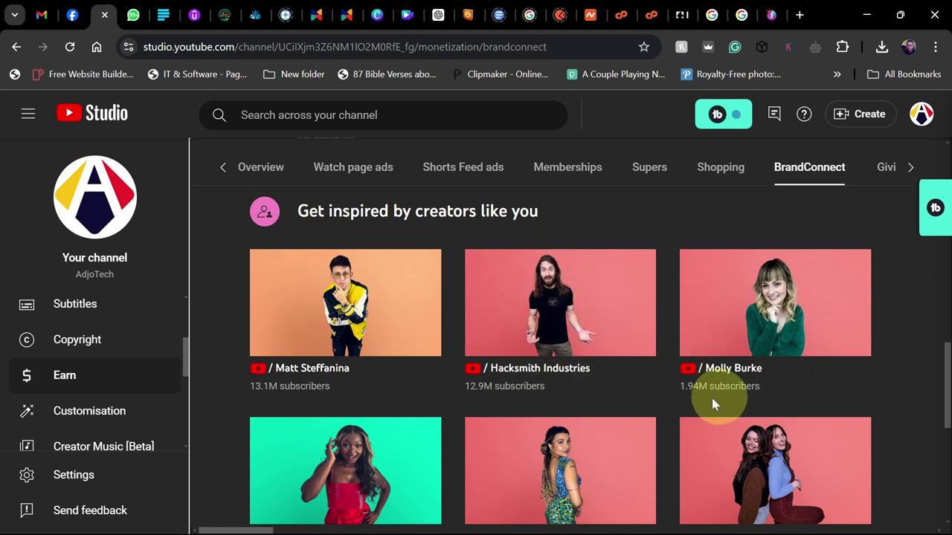
{"action": "scroll", "coordinate": [636, 420], "scroll_direction": "up", "scroll_amount": 1}
{"action": "scroll", "coordinate": [636, 420], "scroll_direction": "up", "scroll_amount": 10}
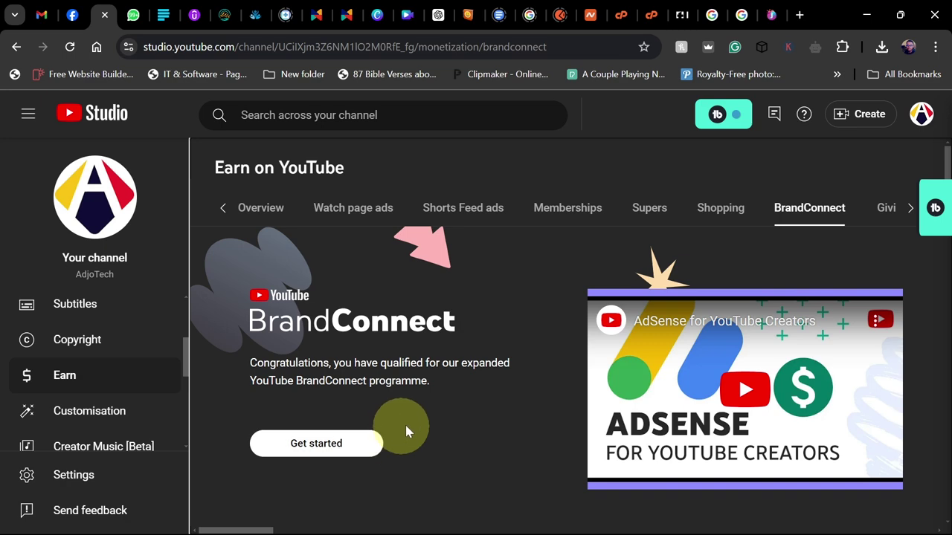
Step: Start the BrandConnect sign-up and scroll past the agreement terms to the Full name field
{"action": "left_click", "coordinate": [316, 446]}
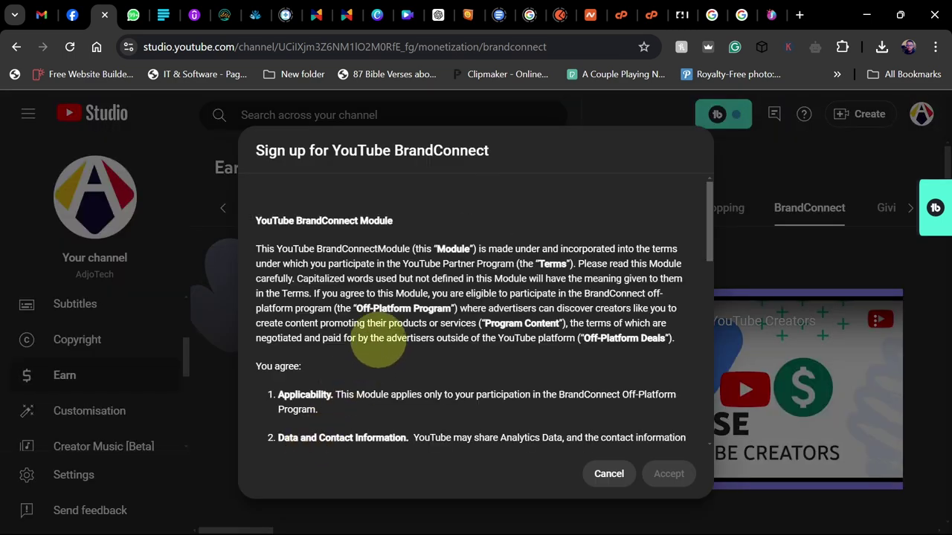
{"action": "scroll", "coordinate": [491, 294], "scroll_direction": "down", "scroll_amount": 3}
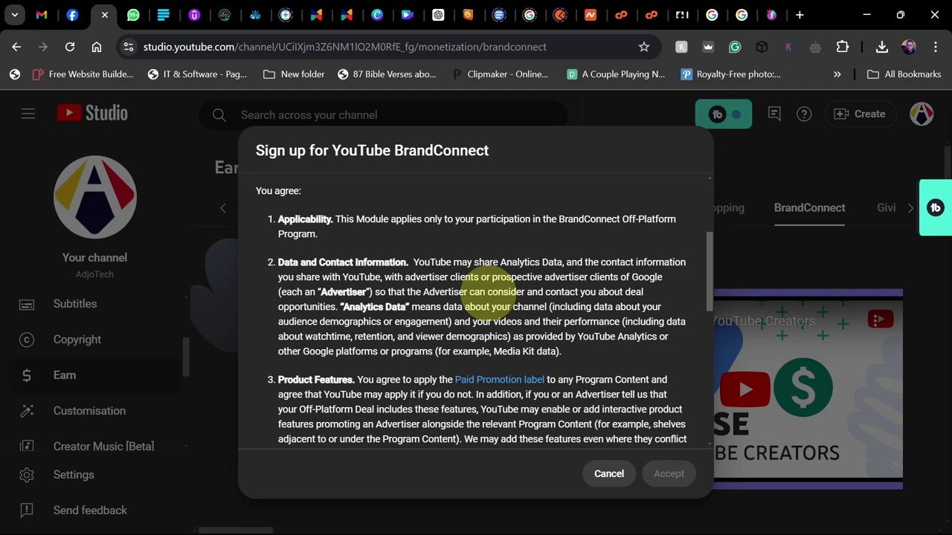
{"action": "scroll", "coordinate": [476, 290], "scroll_direction": "up", "scroll_amount": 5}
{"action": "scroll", "coordinate": [416, 293], "scroll_direction": "down", "scroll_amount": 5}
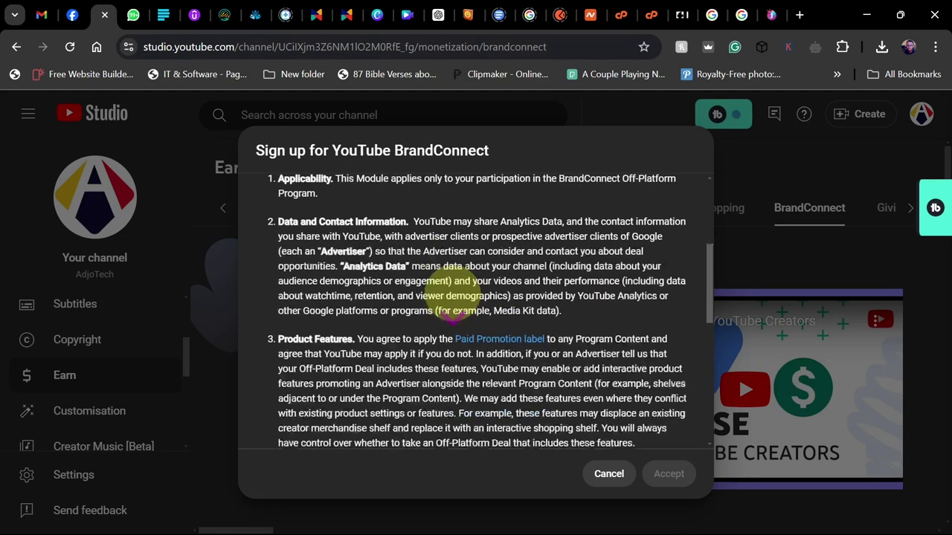
{"action": "scroll", "coordinate": [349, 321], "scroll_direction": "down", "scroll_amount": 3}
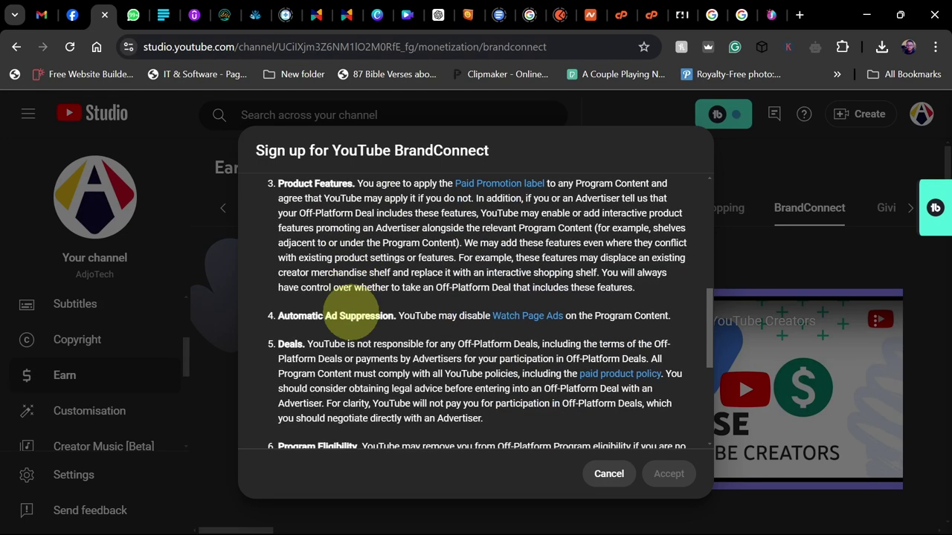
{"action": "scroll", "coordinate": [365, 342], "scroll_direction": "down", "scroll_amount": 4}
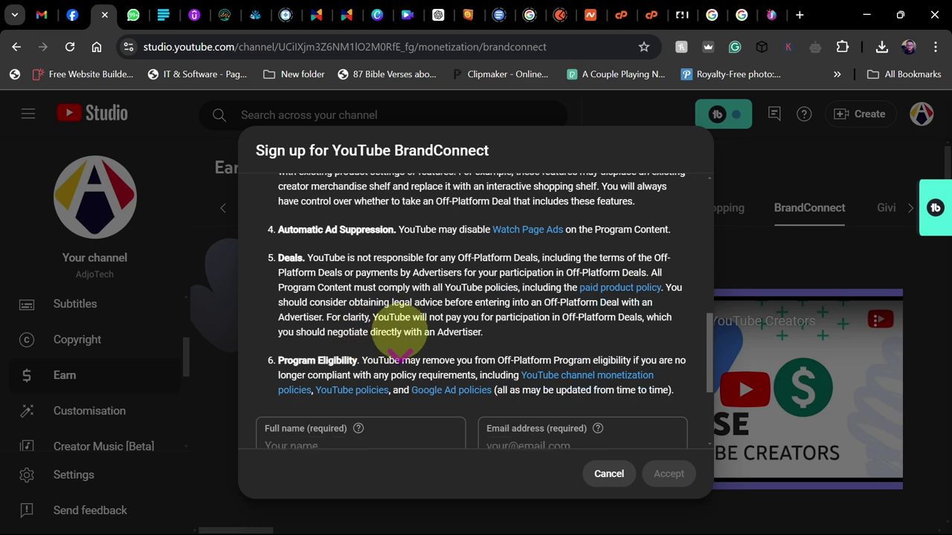
{"action": "left_click", "coordinate": [290, 312]}
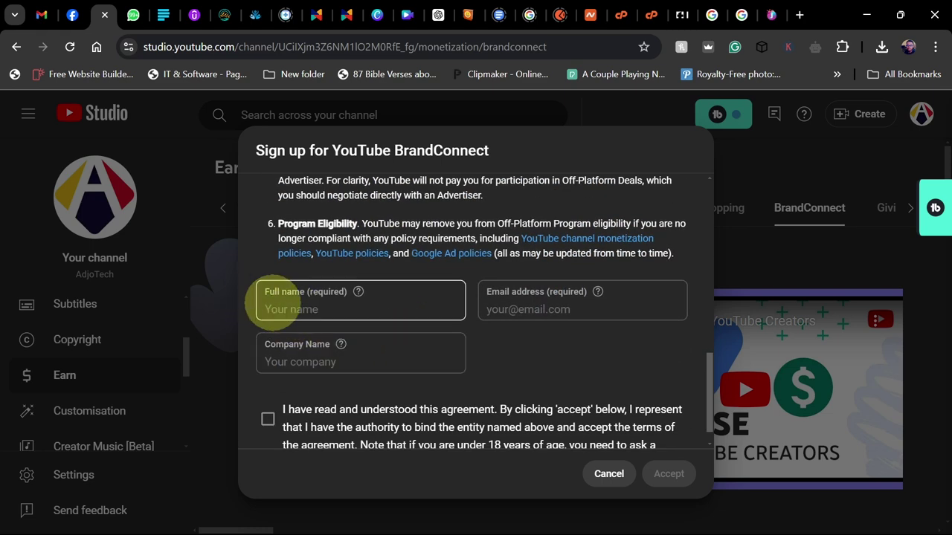
Step: Fill in the full name and the e-mail address in the sign-up form
{"action": "left_click", "coordinate": [293, 309]}
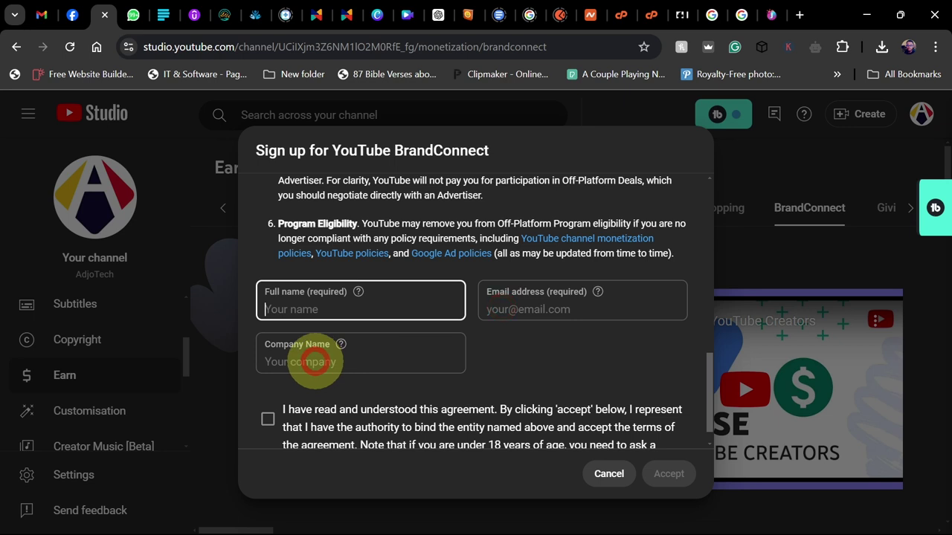
{"action": "left_click", "coordinate": [313, 362]}
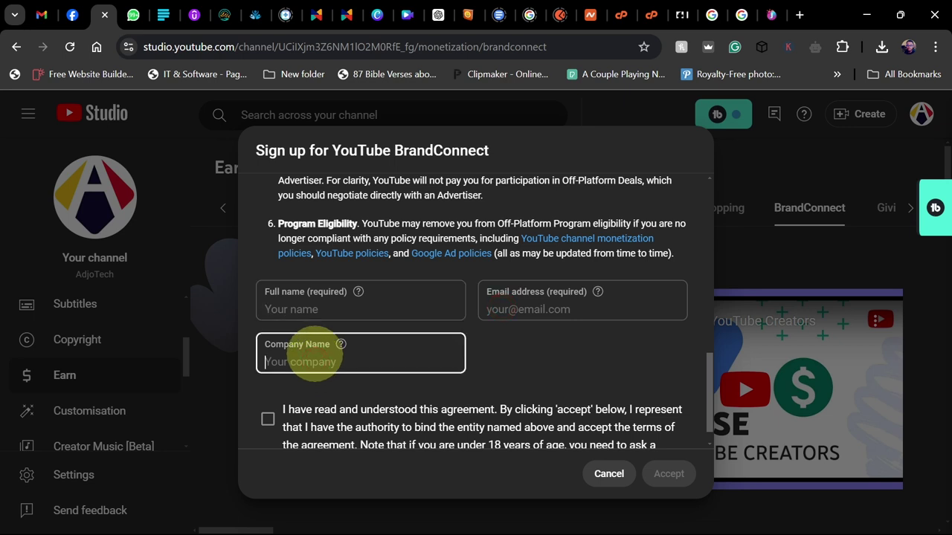
{"action": "left_click", "coordinate": [313, 308]}
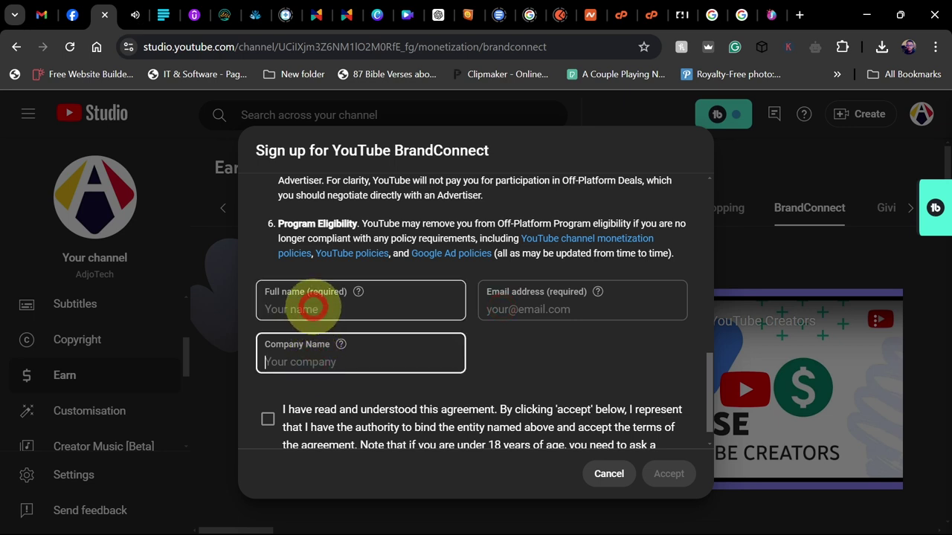
{"action": "type", "text": "A"}
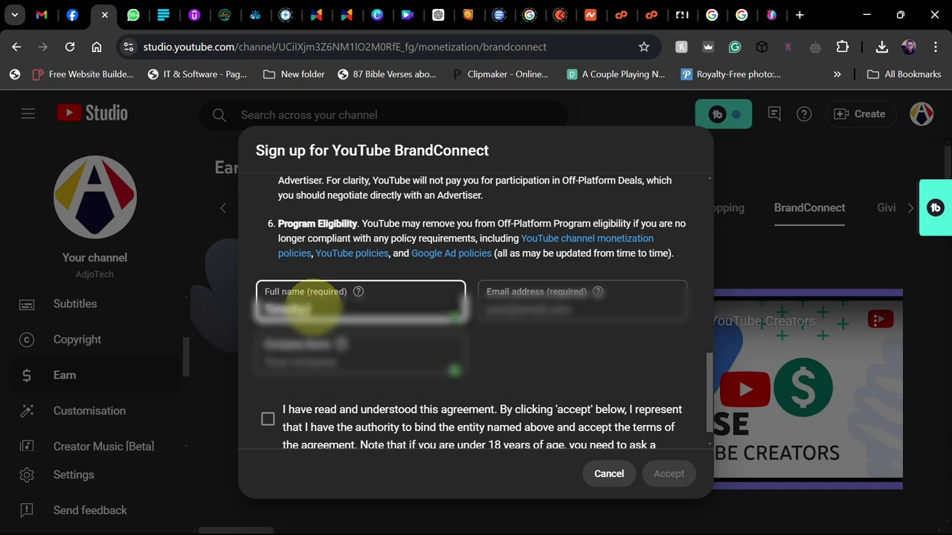
{"action": "type", "text": "Ad"}
{"action": "left_click", "coordinate": [531, 304]}
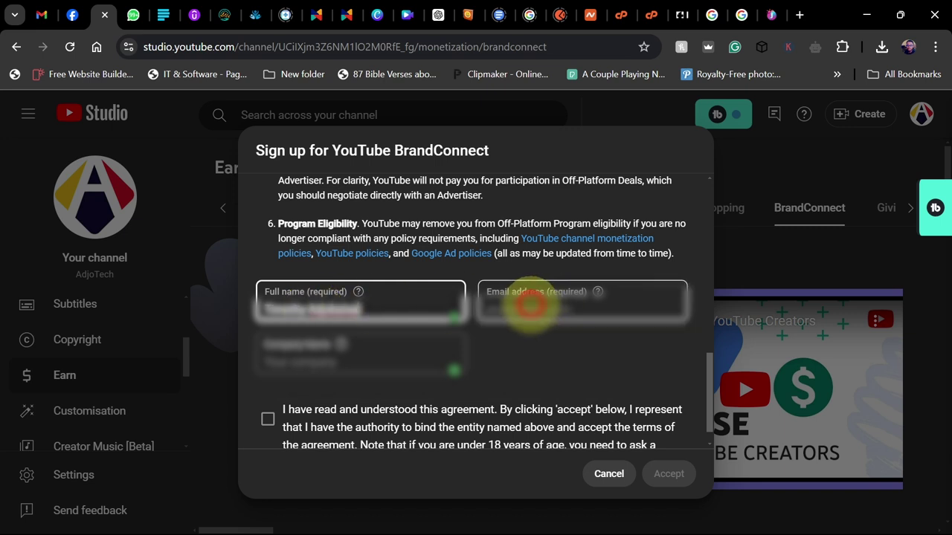
{"action": "type", "text": "adjo"}
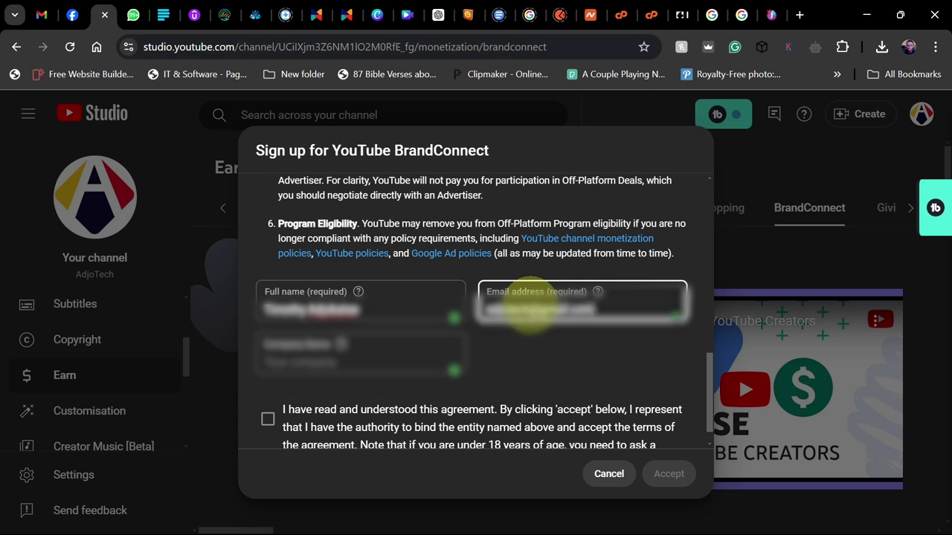
Step: Enter the company name, tick the agreement checkbox, and accept the BrandConnect agreement
{"action": "left_click", "coordinate": [318, 363]}
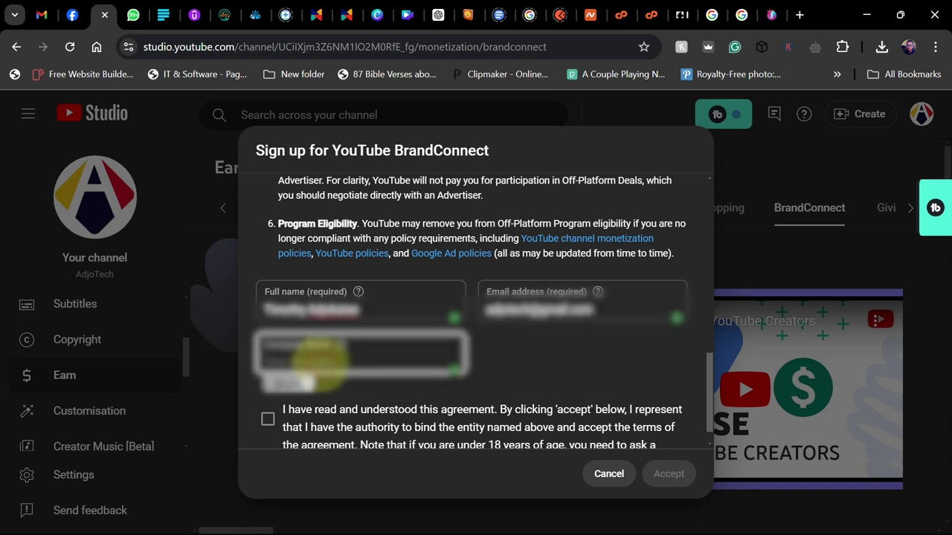
{"action": "type", "text": "ado"}
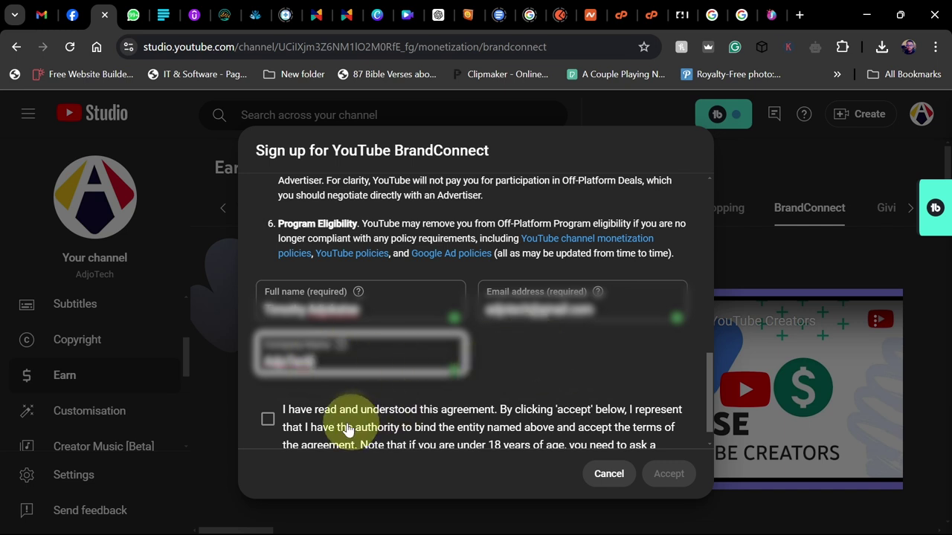
{"action": "scroll", "coordinate": [595, 391], "scroll_direction": "down", "scroll_amount": 1}
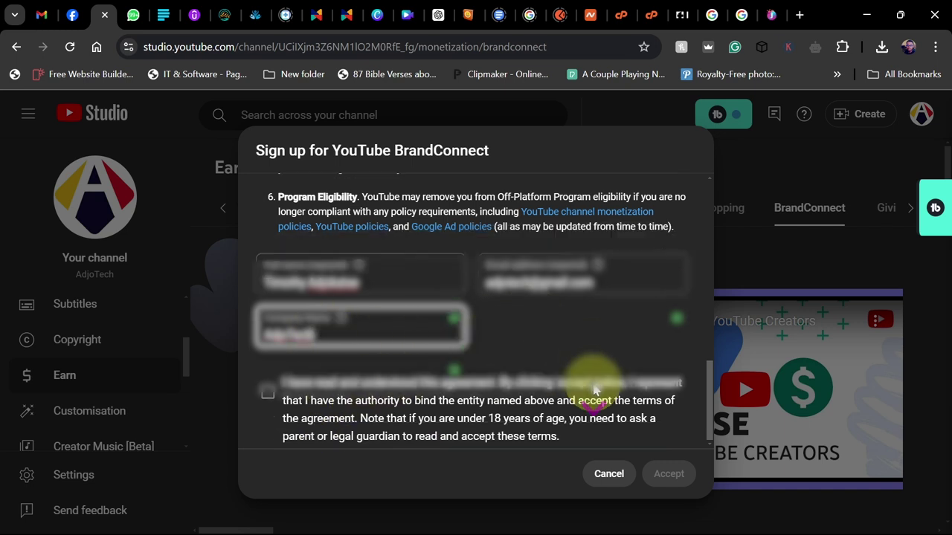
{"action": "left_click", "coordinate": [267, 396]}
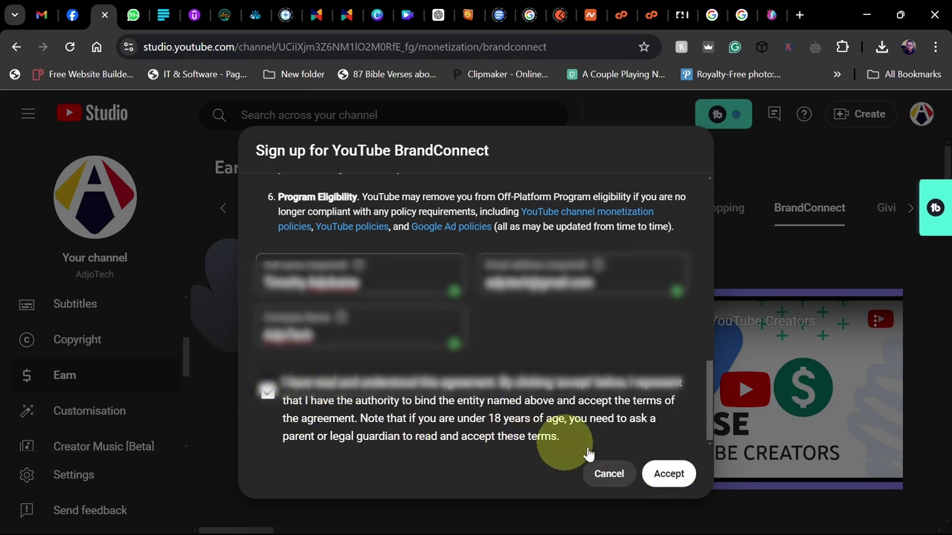
{"action": "left_click", "coordinate": [669, 479]}
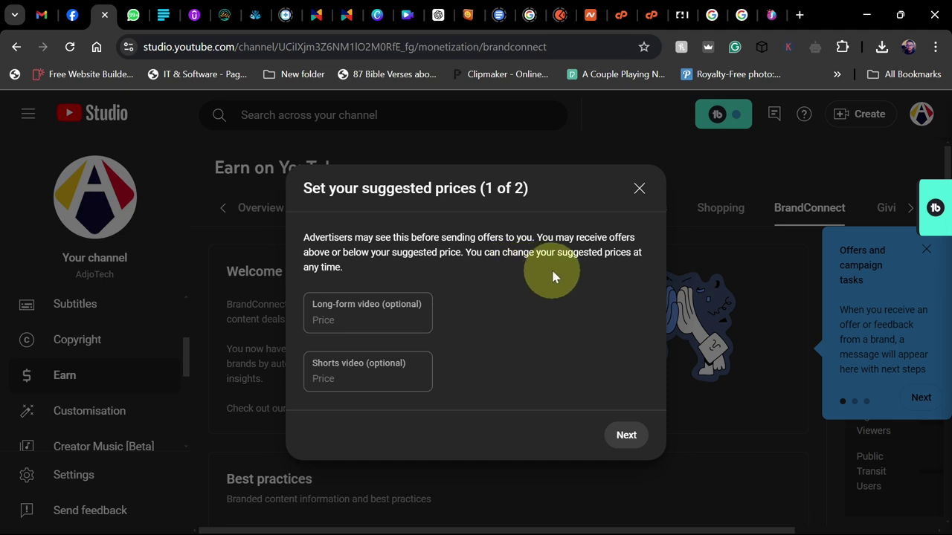
Step: Set suggested prices of $200 for long-form and $50 for Shorts videos, then continue
{"action": "left_click", "coordinate": [327, 320]}
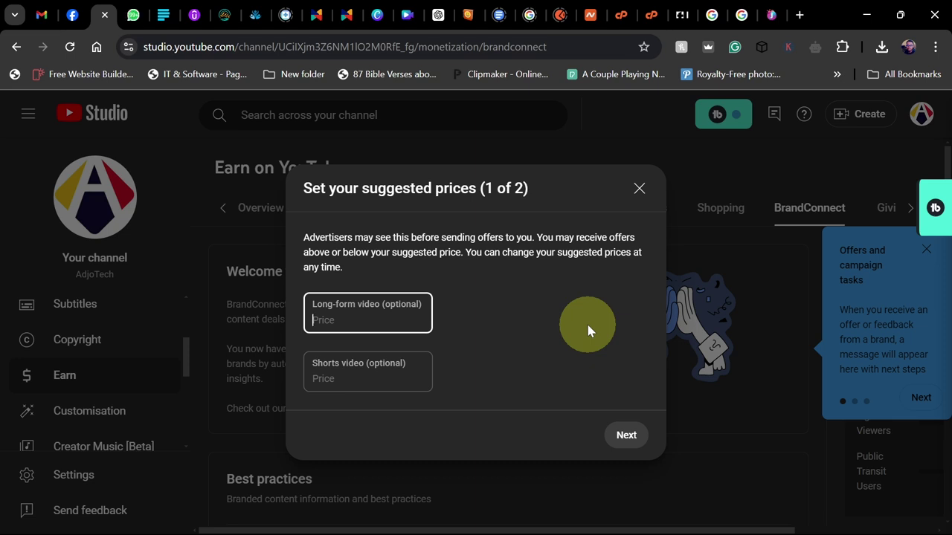
{"action": "left_click", "coordinate": [348, 379]}
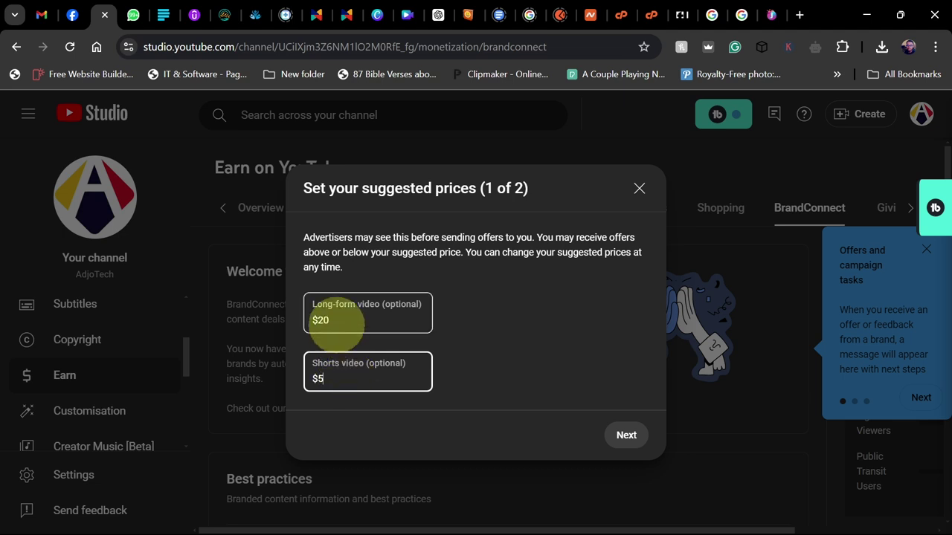
{"action": "left_click", "coordinate": [332, 319]}
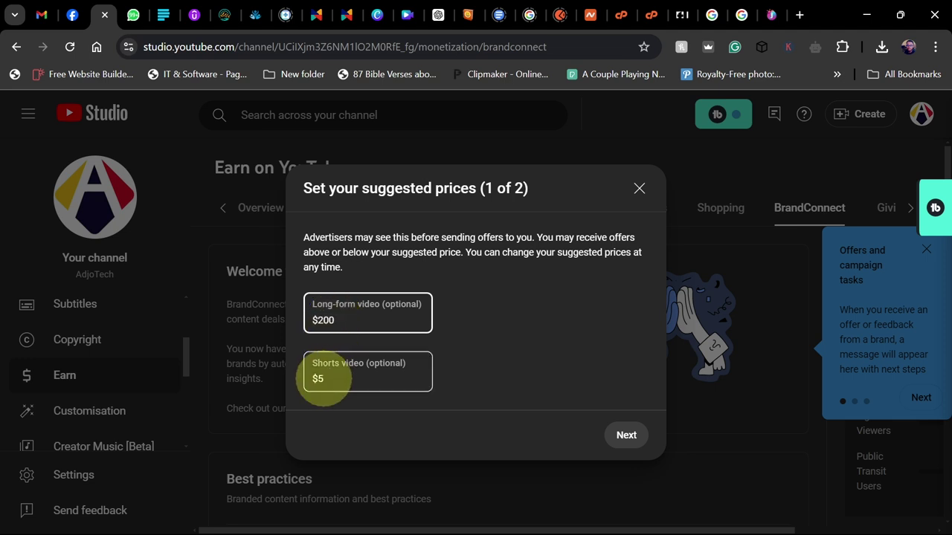
{"action": "left_click", "coordinate": [328, 378]}
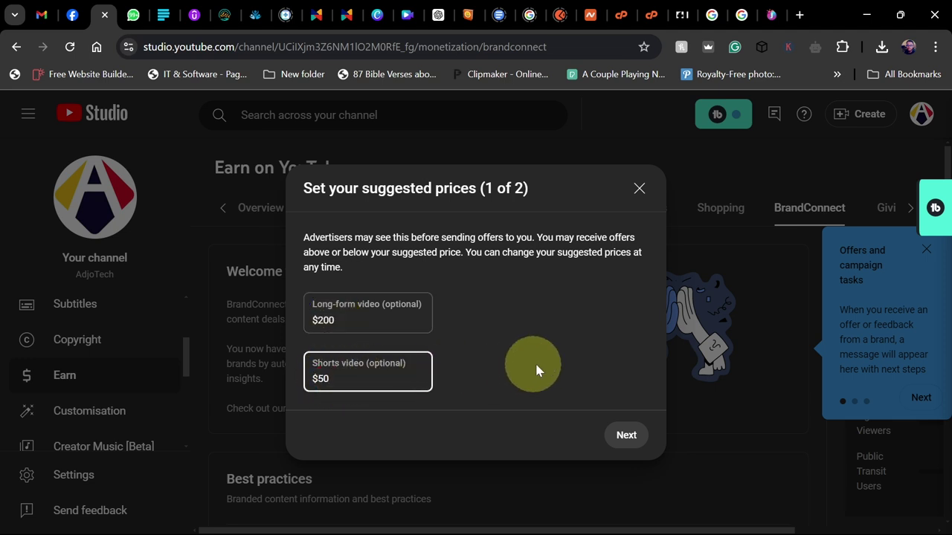
{"action": "left_click", "coordinate": [624, 435]}
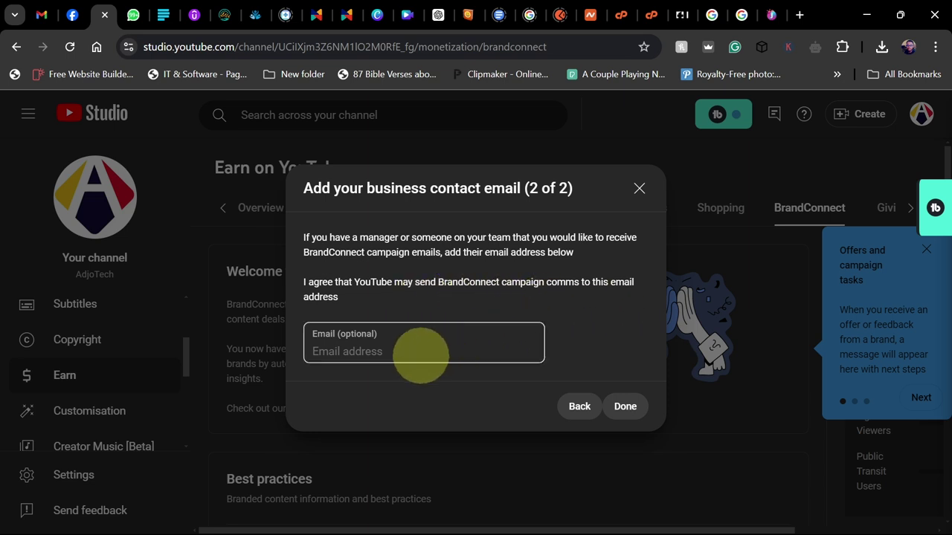
Step: Enter the business contact email address and save the BrandConnect preferences
{"action": "left_click", "coordinate": [384, 349]}
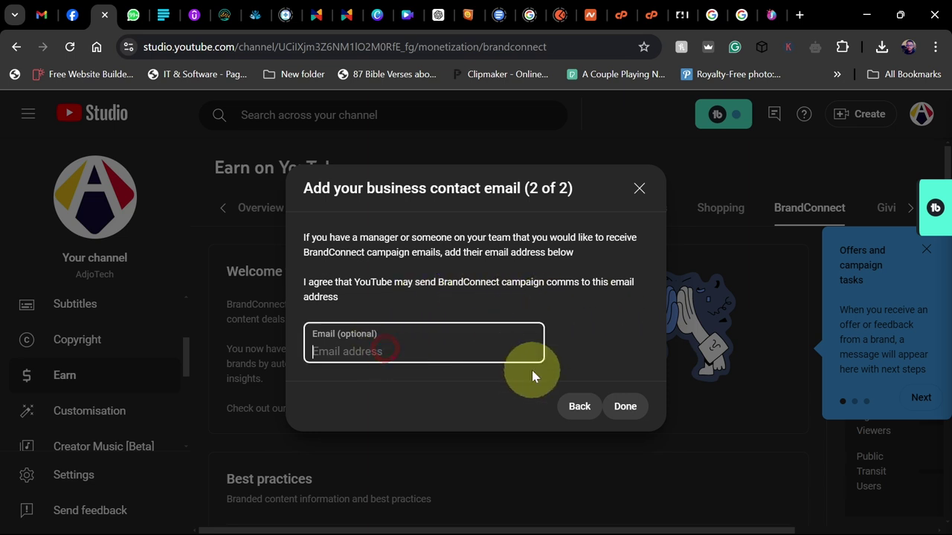
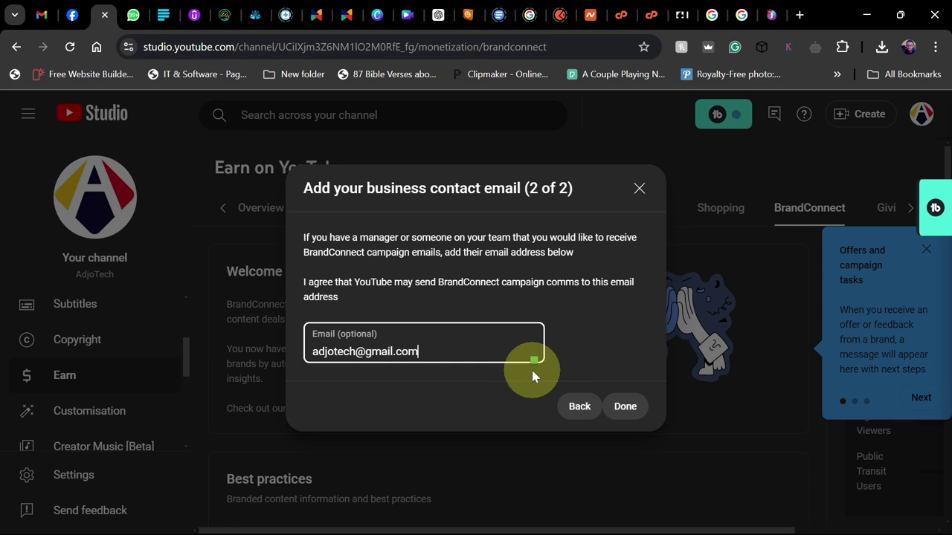
{"action": "left_click", "coordinate": [625, 409]}
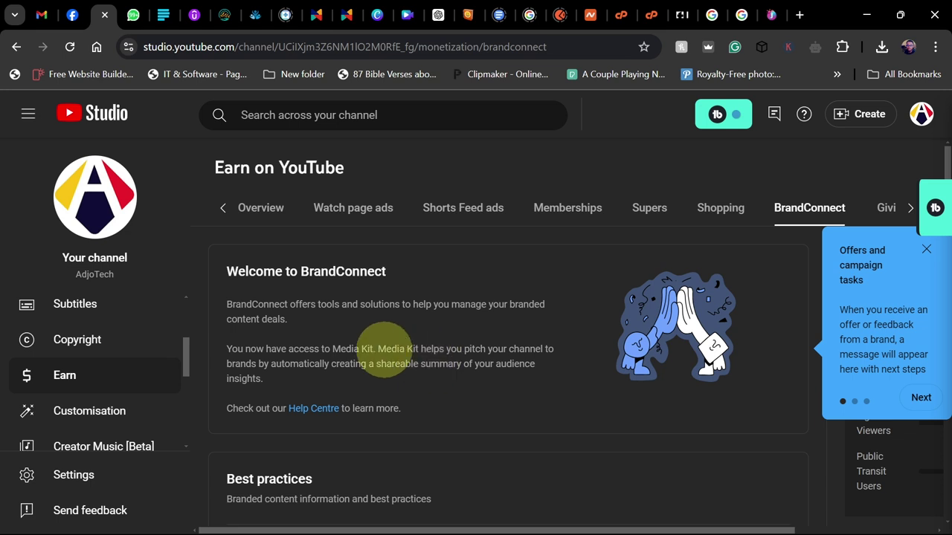
Step: Step past the offers and Media Kit tips and close the BrandConnect tour
{"action": "left_click", "coordinate": [921, 397]}
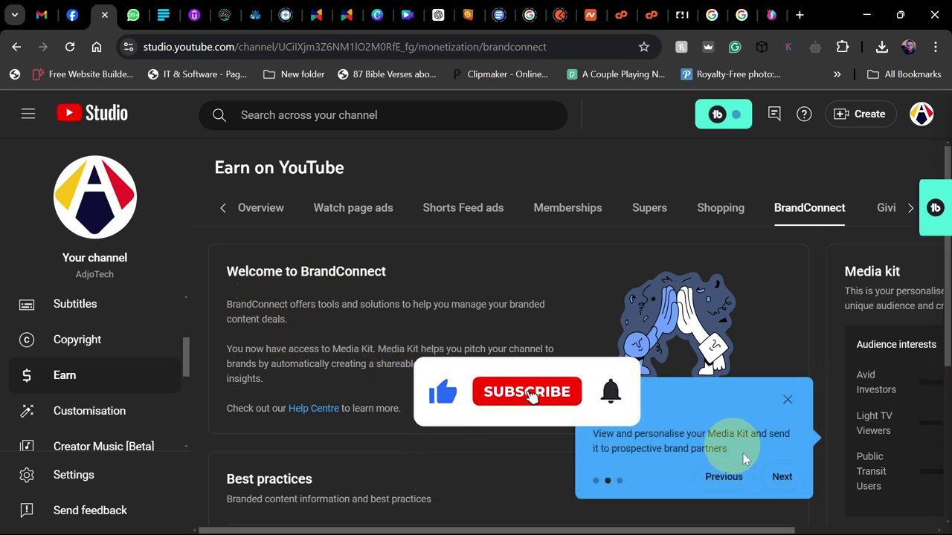
{"action": "left_click", "coordinate": [780, 476]}
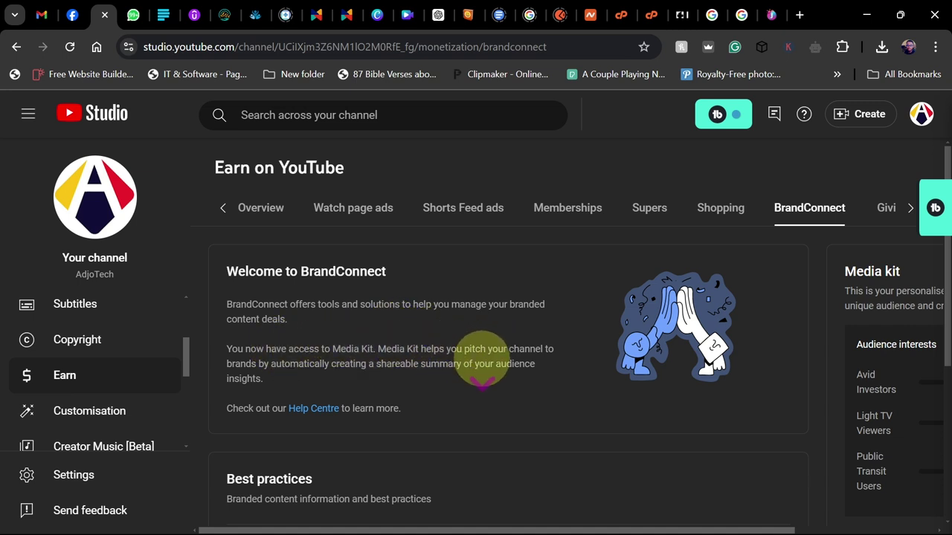
{"action": "left_click", "coordinate": [779, 480]}
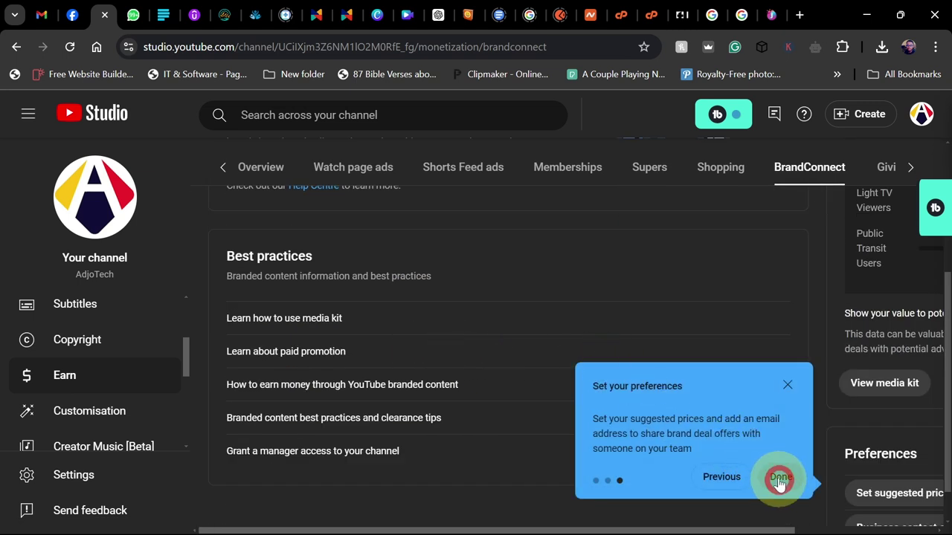
{"action": "scroll", "coordinate": [559, 391], "scroll_direction": "up", "scroll_amount": 4}
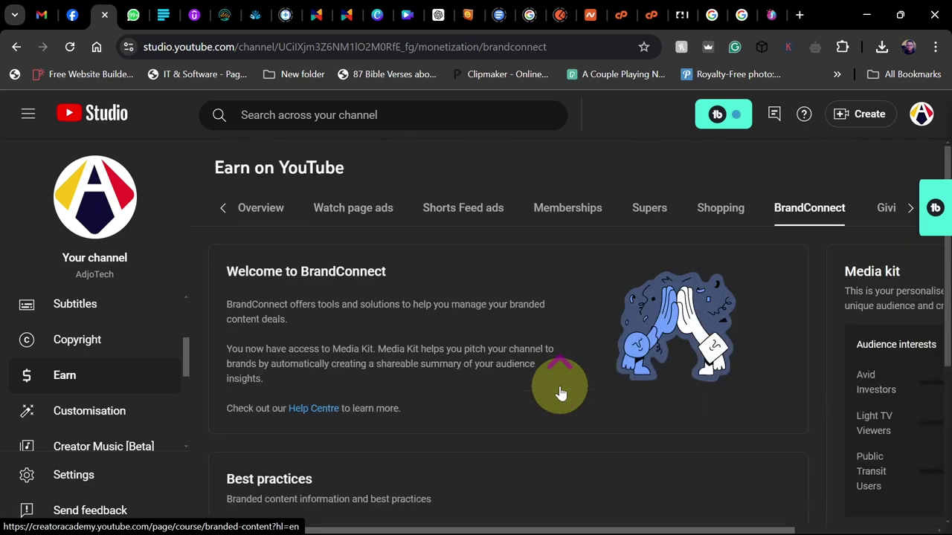